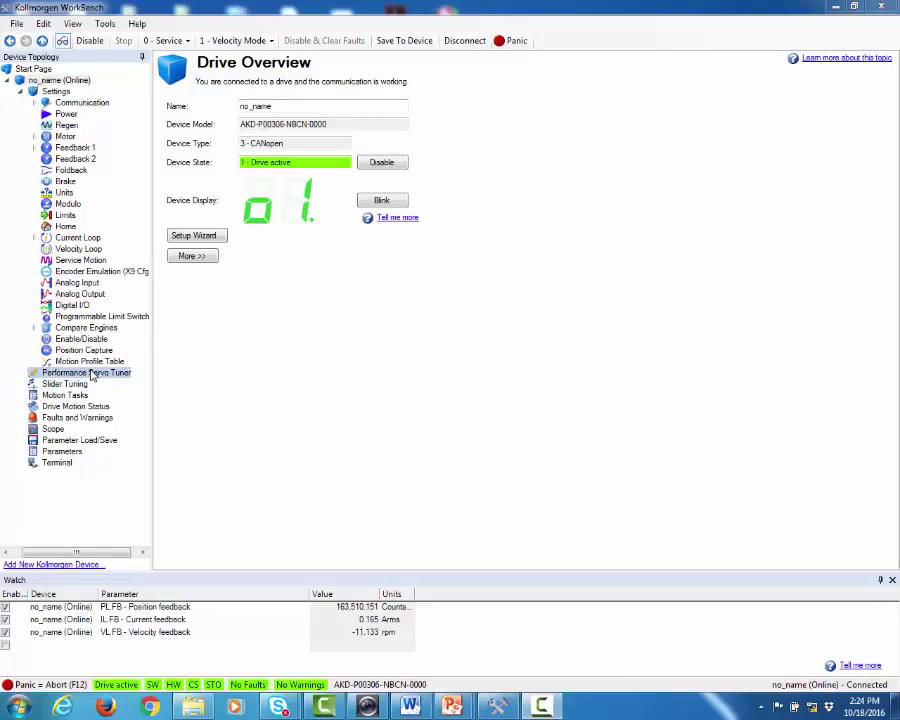
- In the Performance Servo Tuner, set Mode to Bode Plot with excitation level on Automatic
click(107, 374)
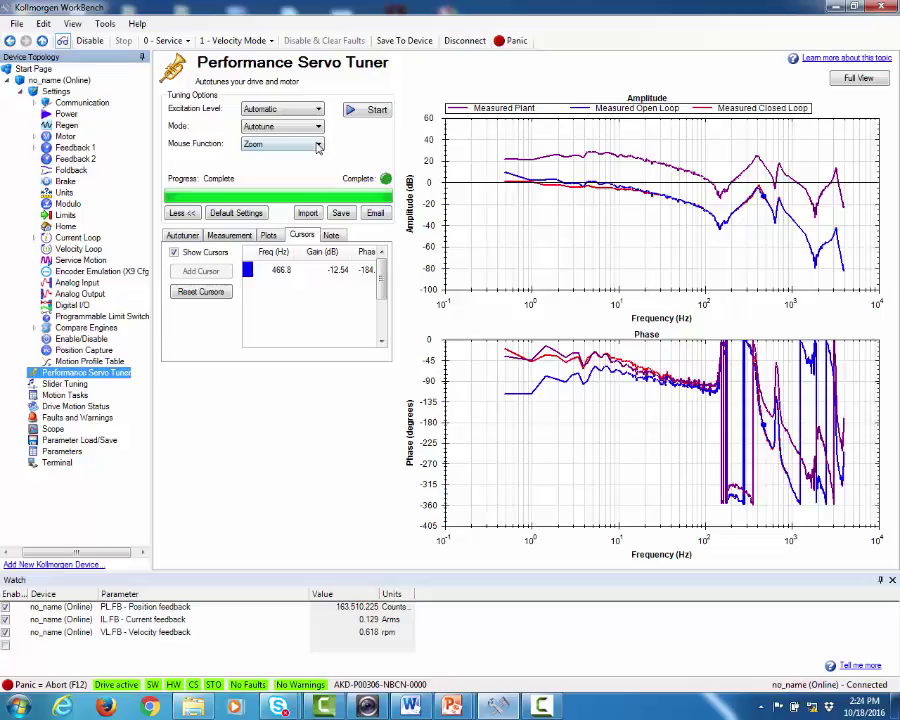
click(318, 145)
click(232, 235)
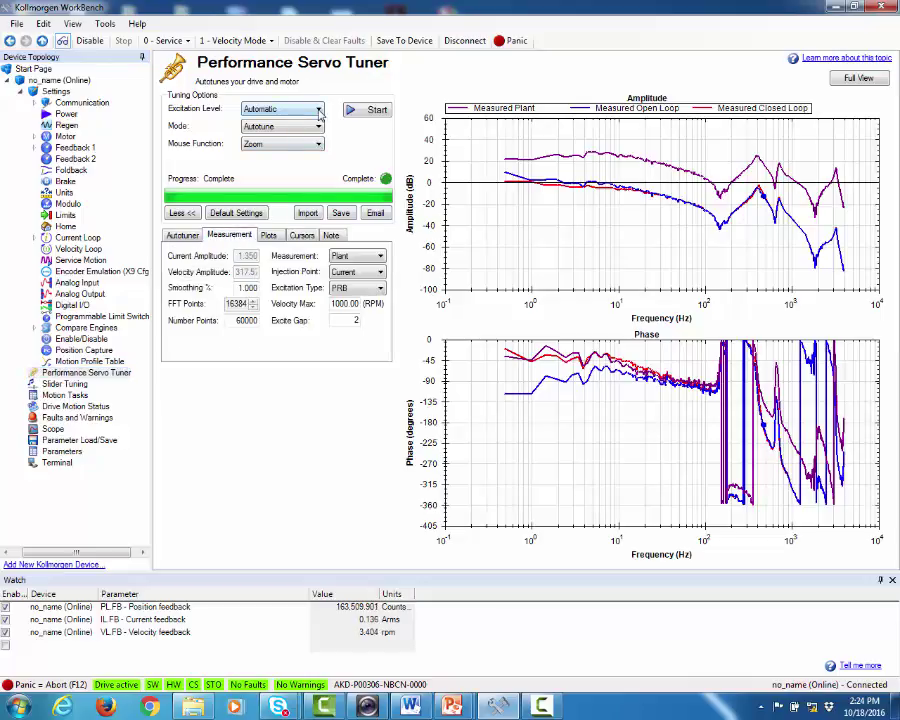
click(319, 112)
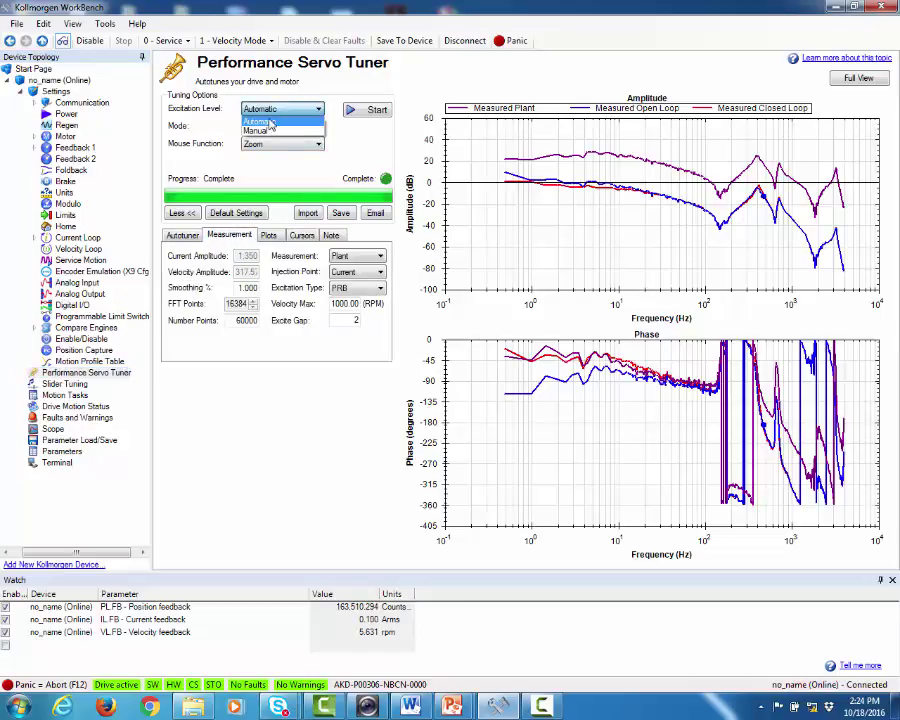
click(312, 126)
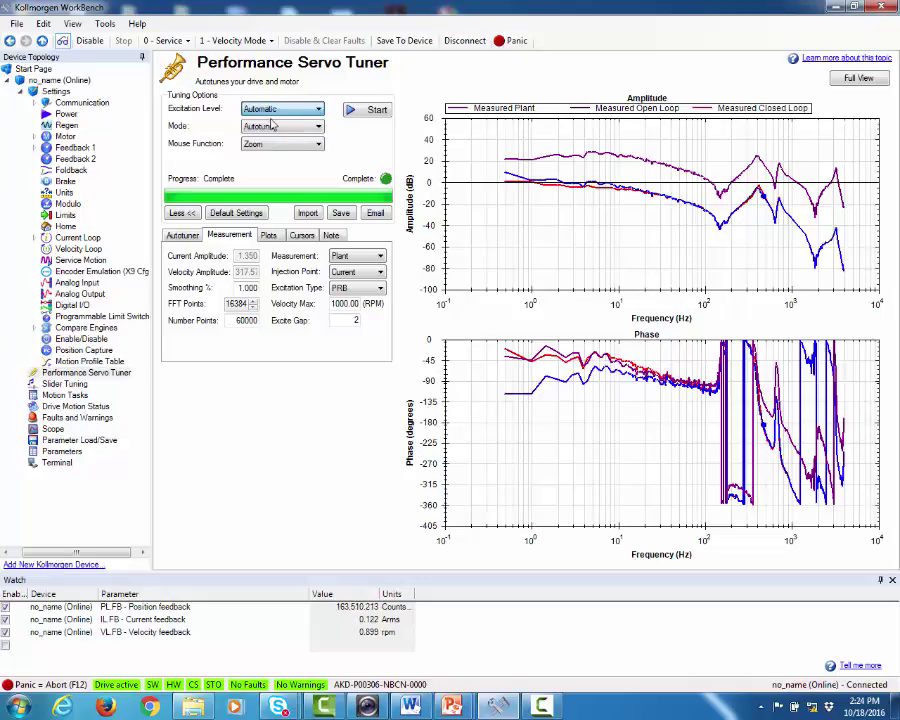
click(318, 128)
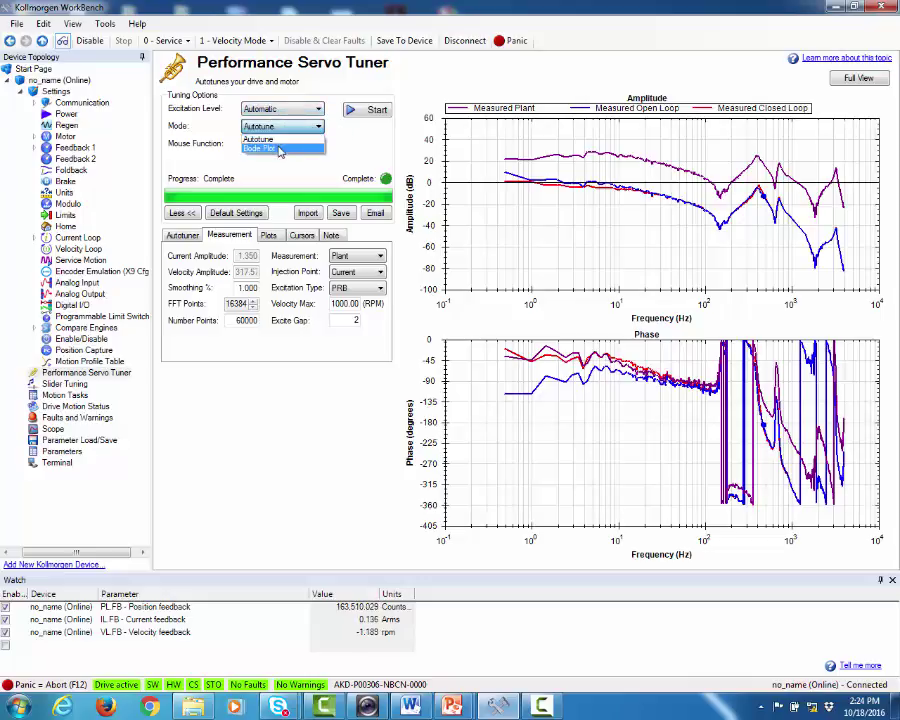
click(280, 147)
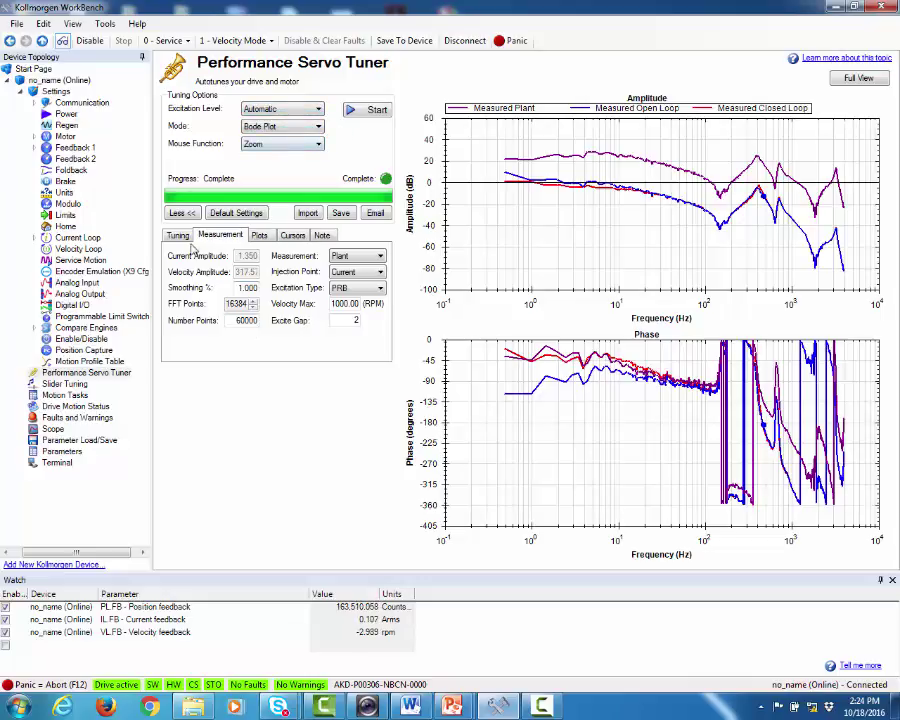
- Hide the closed-loop and open-loop curves so only the Measured Plant curves remain
click(259, 235)
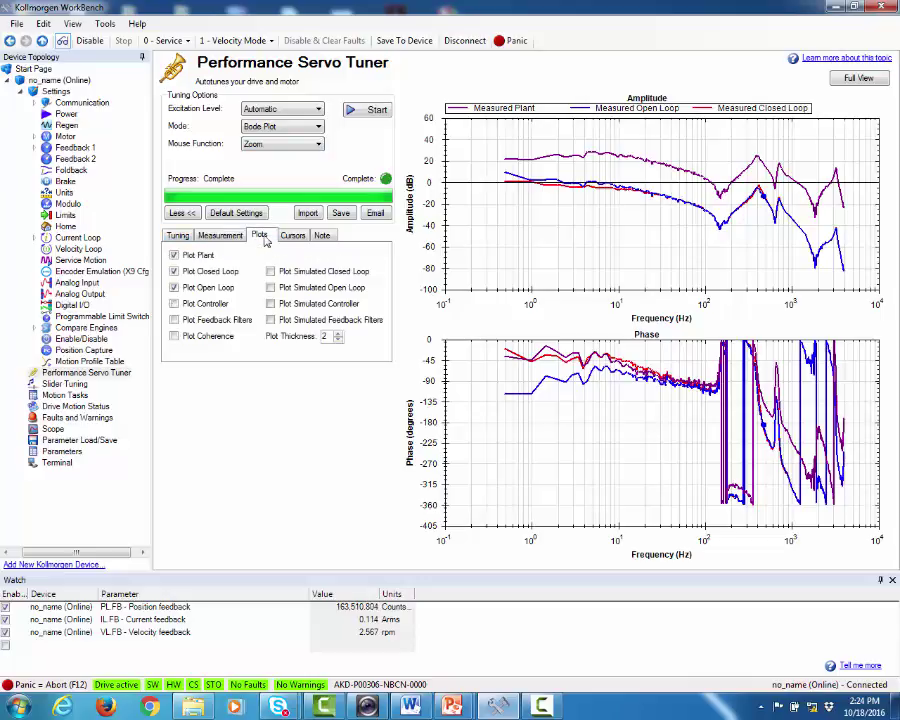
click(176, 271)
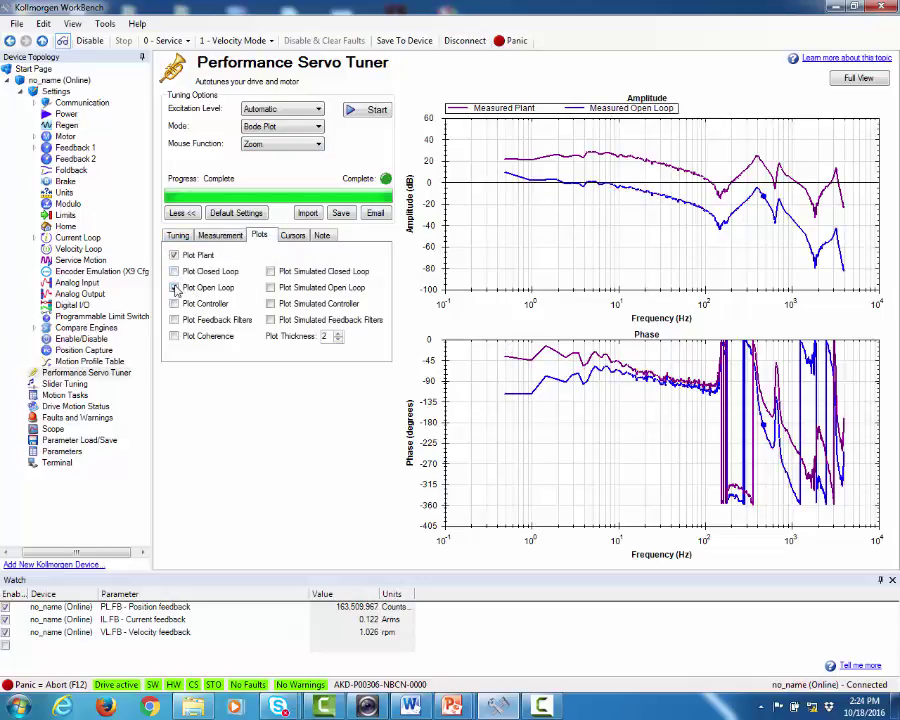
click(176, 288)
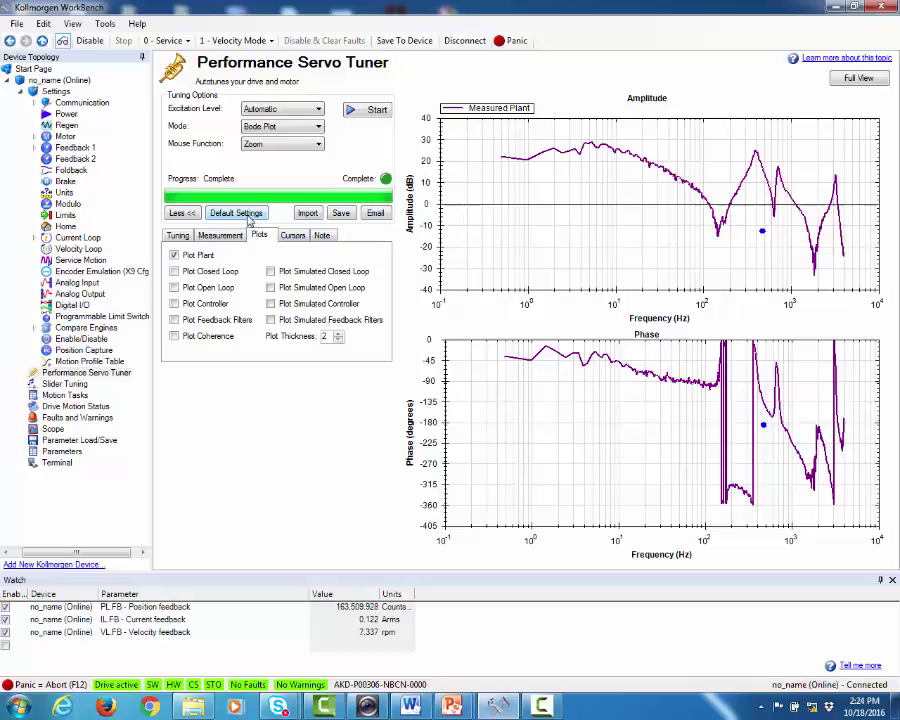
click(220, 235)
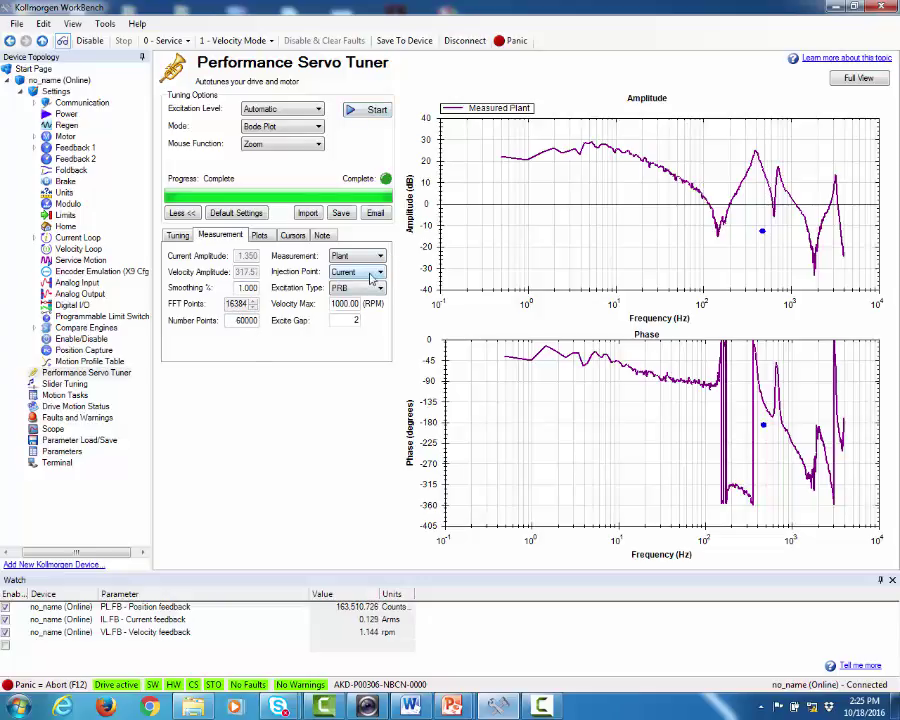
- Start the plant Bode measurement and let it finish redrawing the Measured Plant curves
click(356, 112)
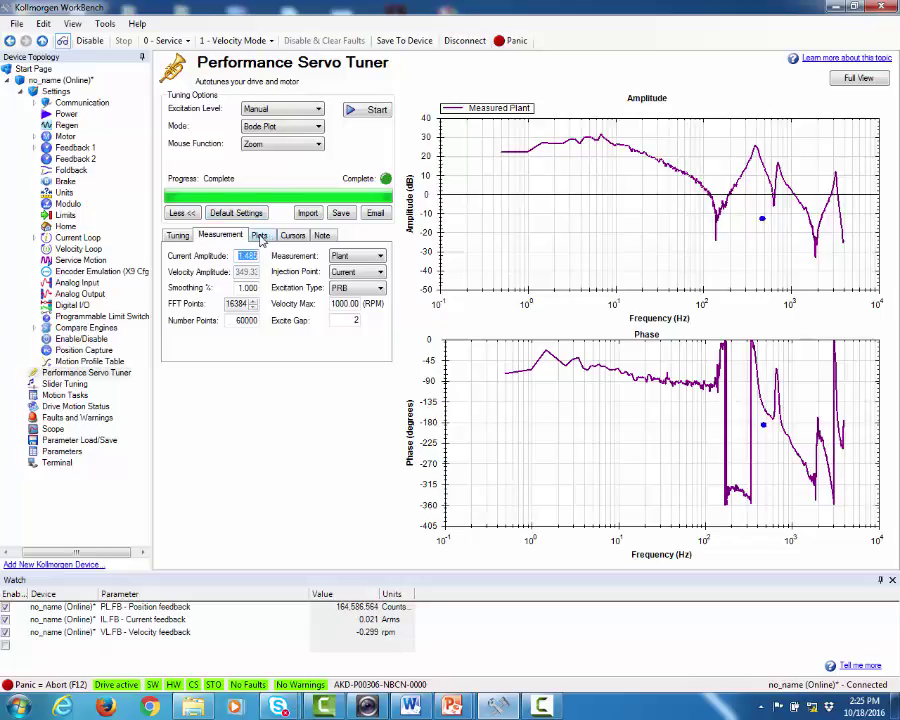
- Reset the data cursor and set Mouse Function to Cursors
click(293, 236)
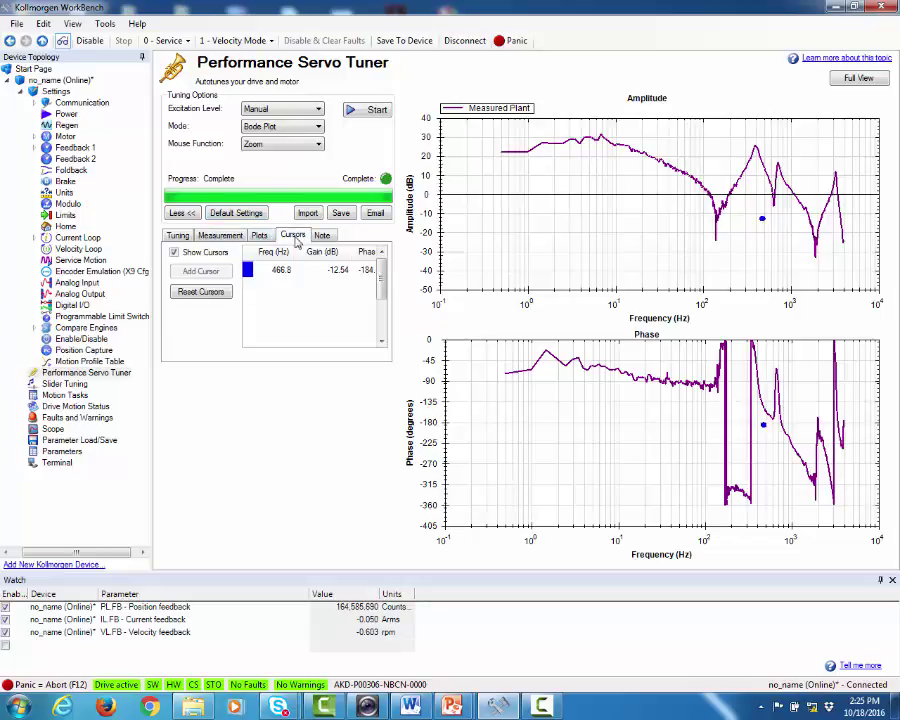
click(200, 291)
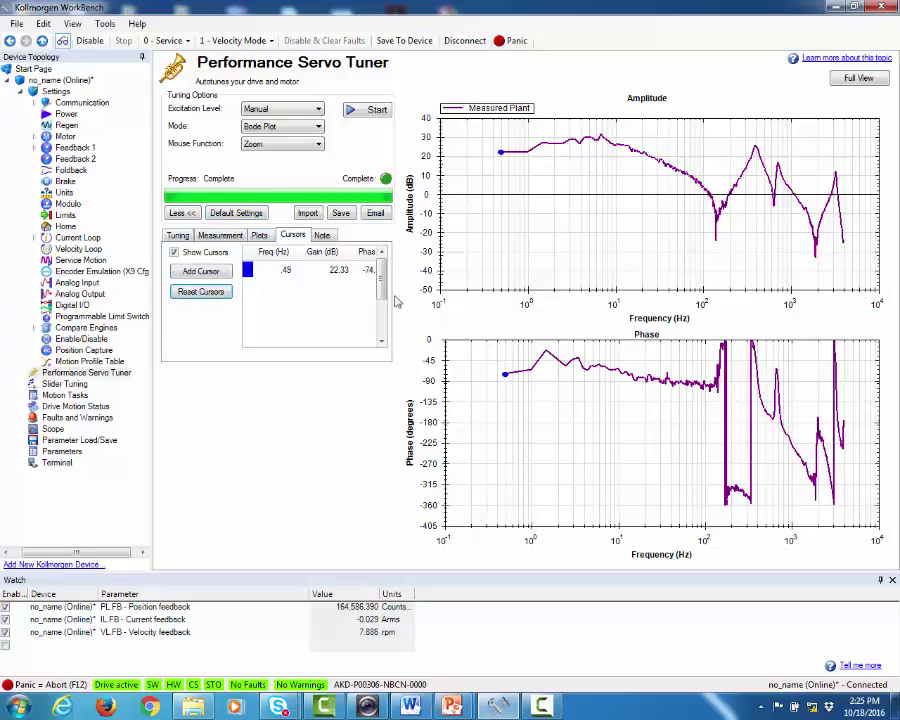
click(311, 145)
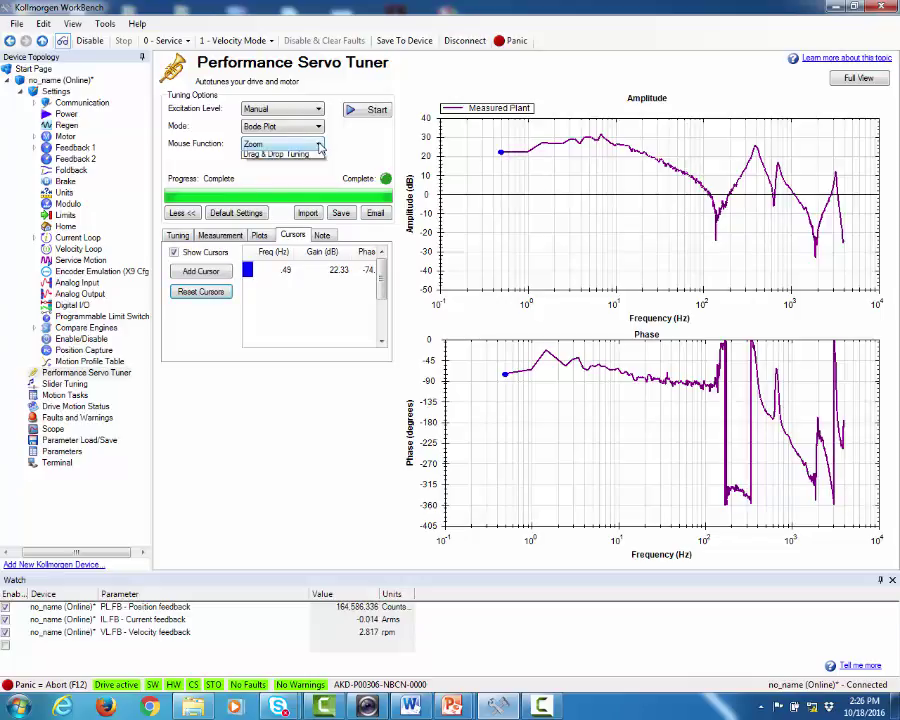
click(275, 163)
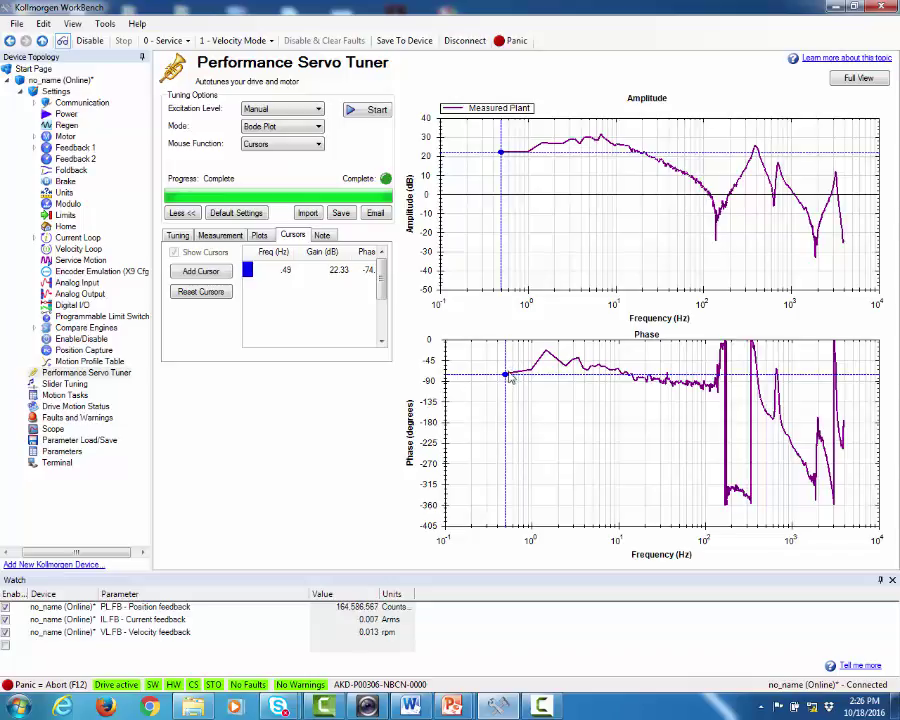
- Drag the cursor along the plant curve to about 565 Hz, the 404 Hz resonance peak, and 642 Hz
mouse_move(506, 377)
mouse_down()
mouse_move(784, 430)
mouse_move(716, 238)
mouse_move(717, 248)
mouse_up()
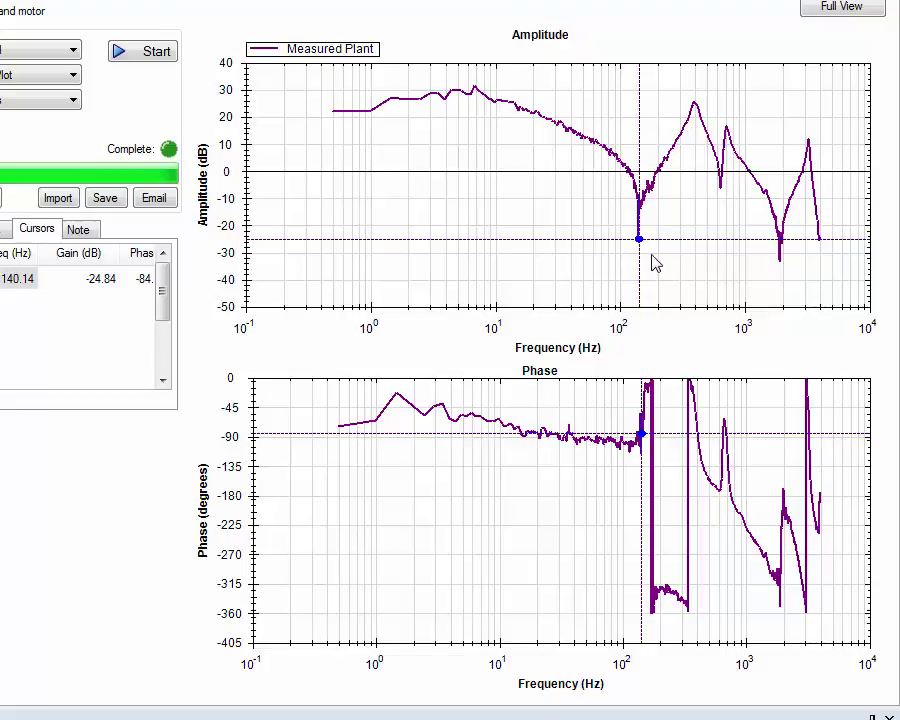
drag(643, 246, 700, 107)
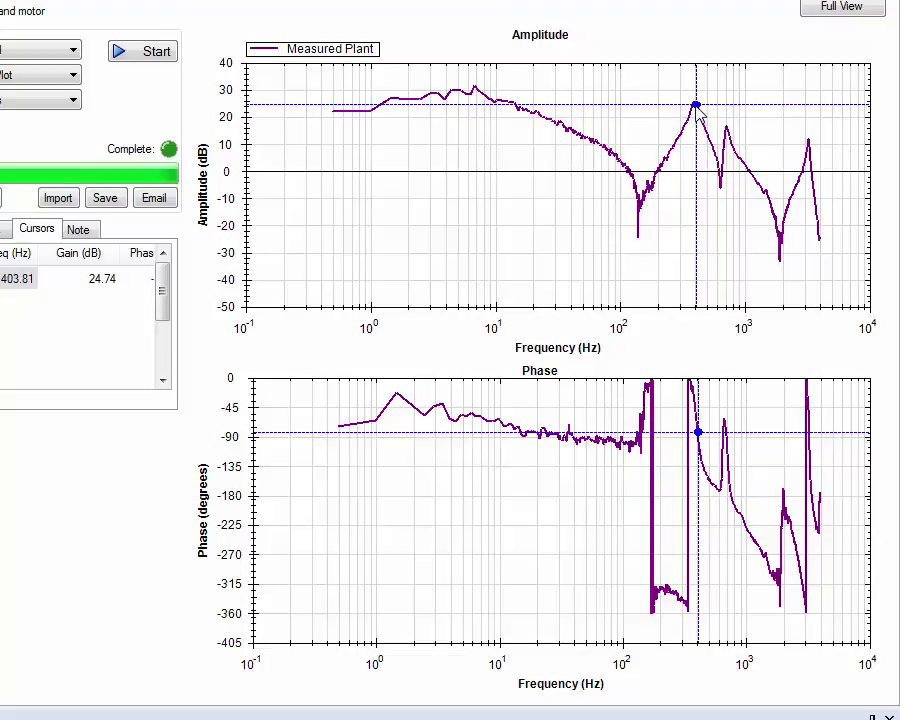
drag(698, 106, 808, 141)
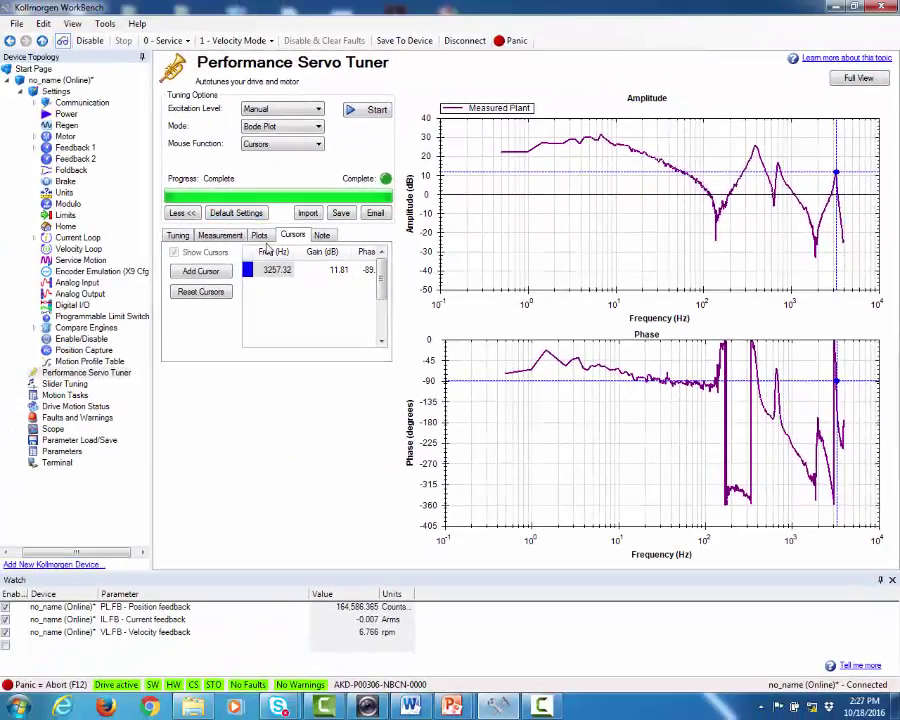
- Show the Measured Open Loop curve and move the cursor to its 0 dB crossover near 4 Hz
click(178, 233)
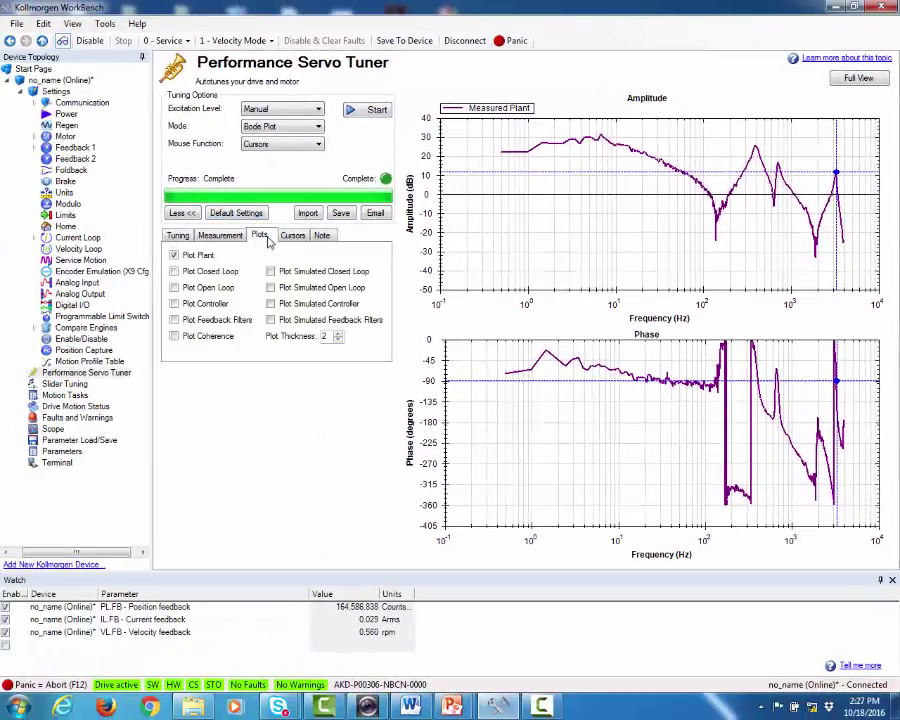
click(174, 288)
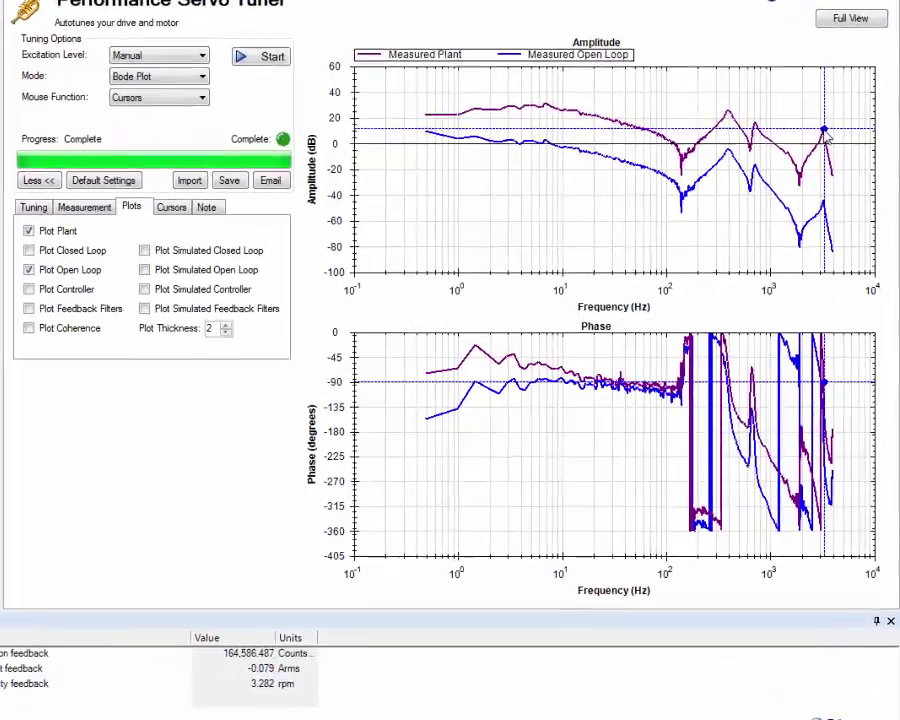
click(650, 191)
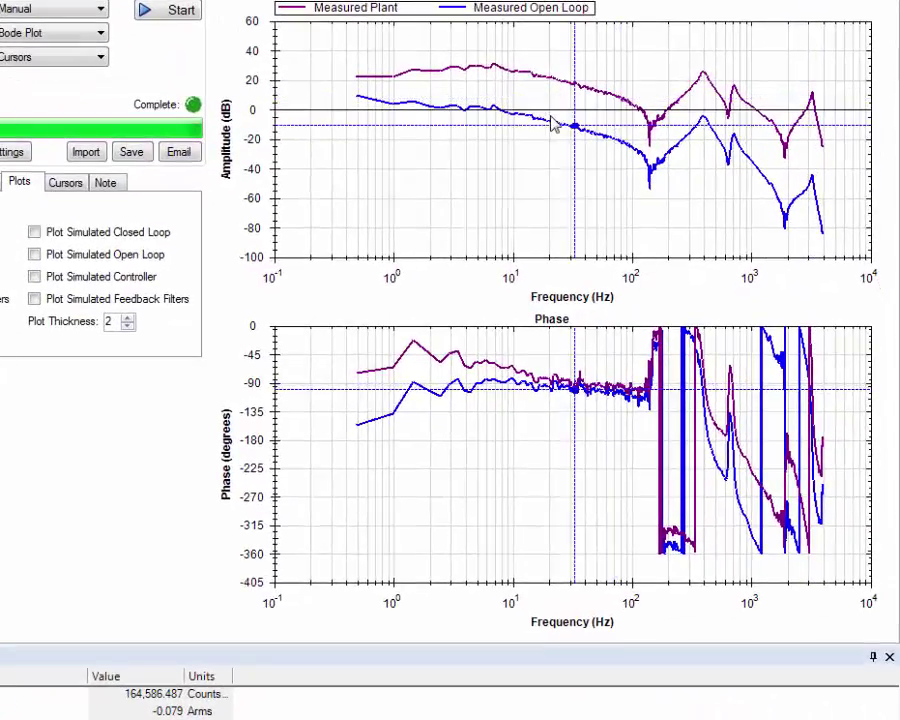
drag(553, 122, 466, 118)
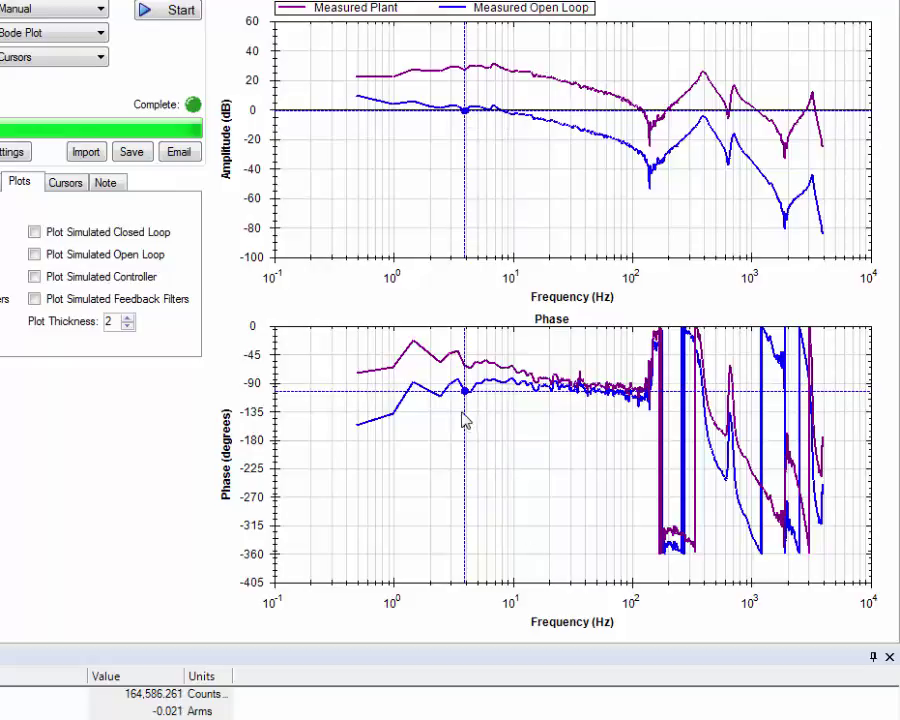
- Read the open-loop gain and phase at 3.91 Hz, then move the cursor to about 469 Hz
click(65, 189)
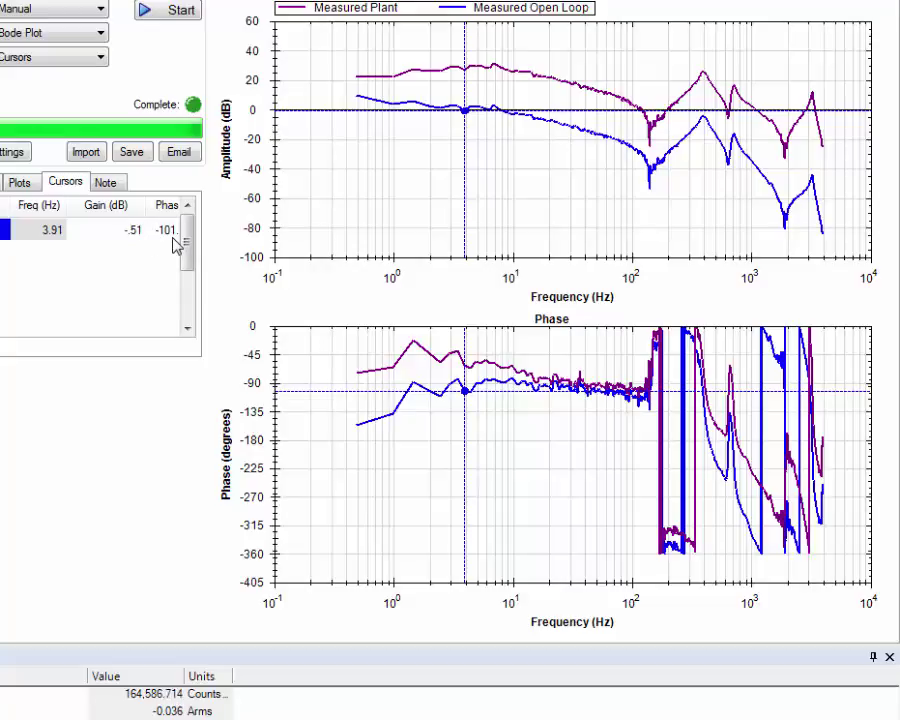
mouse_move(482, 400)
mouse_down()
mouse_move(714, 458)
mouse_move(709, 448)
mouse_up()
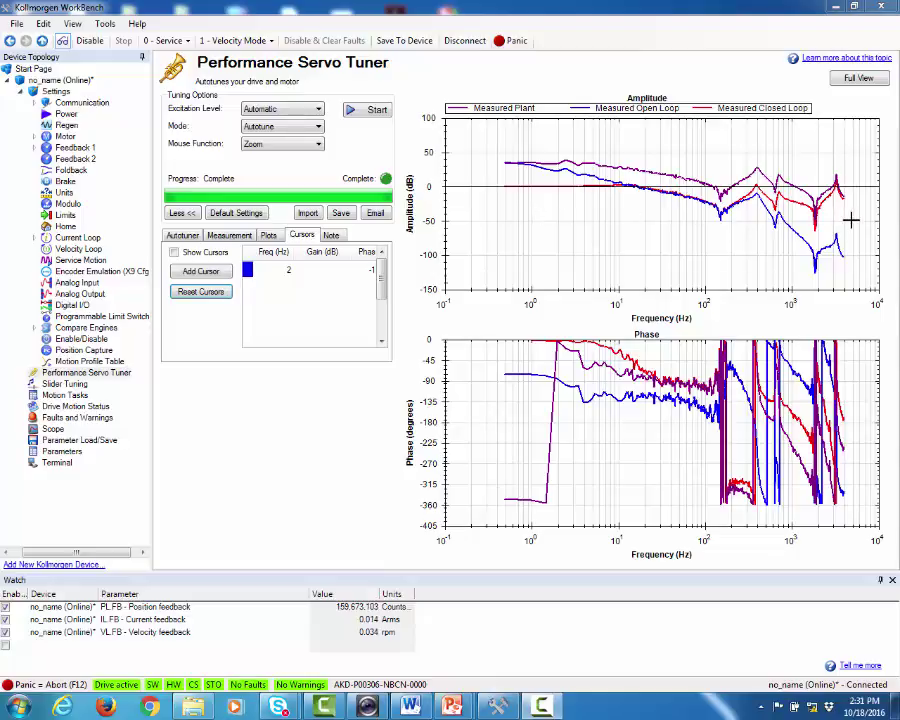
- Set Service Motion to Reversing with acceleration 50000 rpm/s and deceleration entered as 50
click(62, 261)
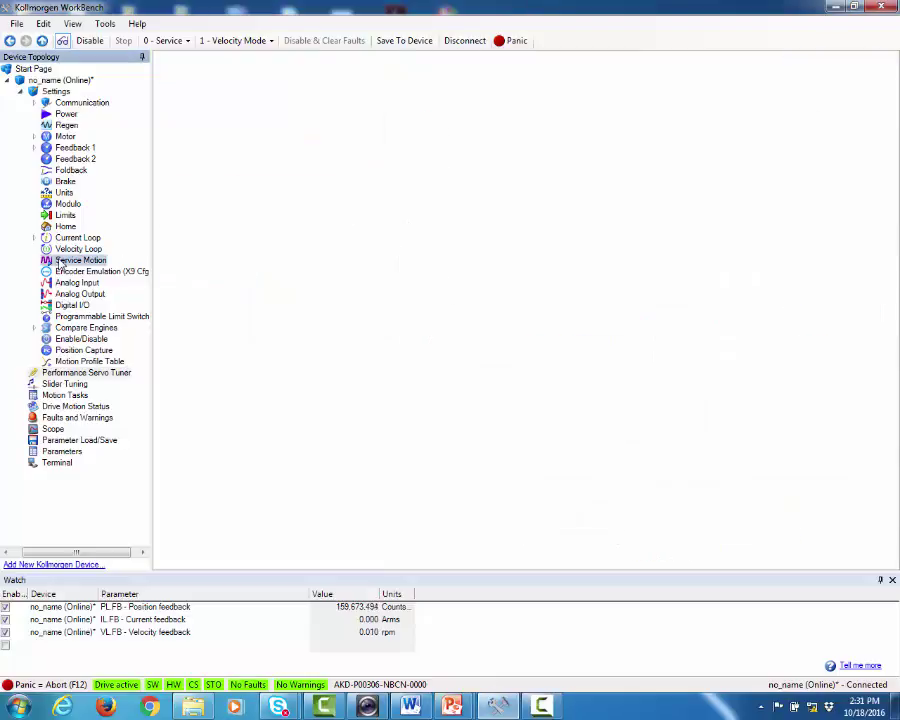
click(334, 102)
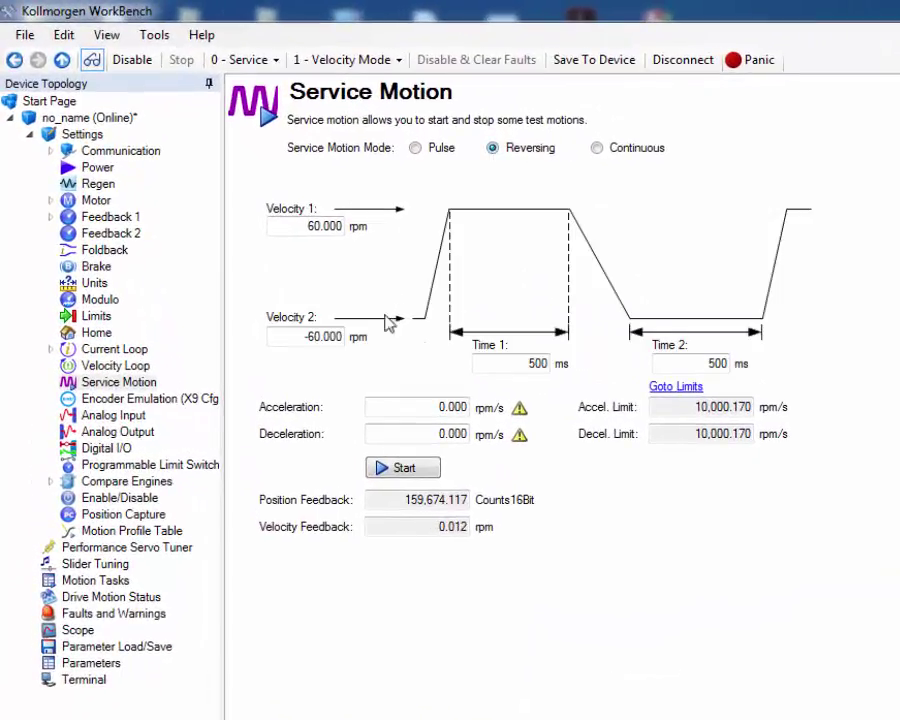
drag(428, 404, 501, 400)
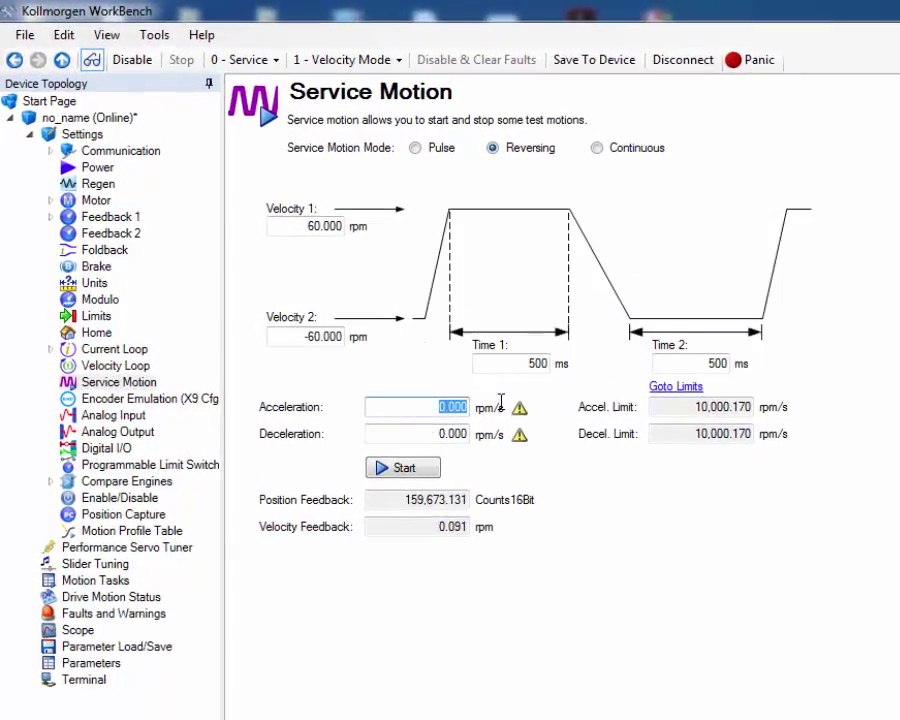
text(50000)
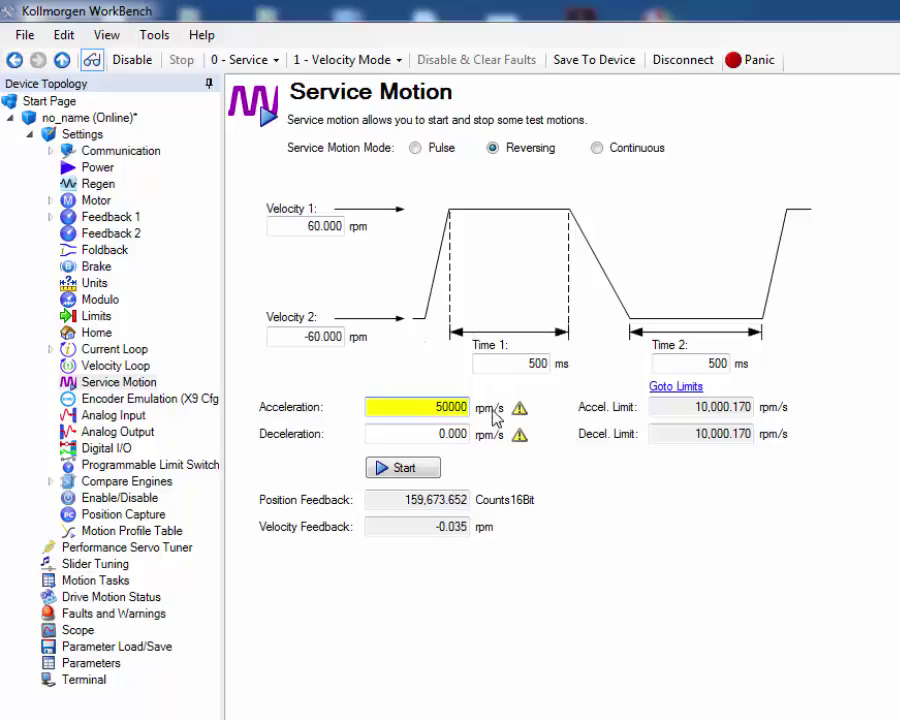
drag(436, 432, 479, 432)
text(50)
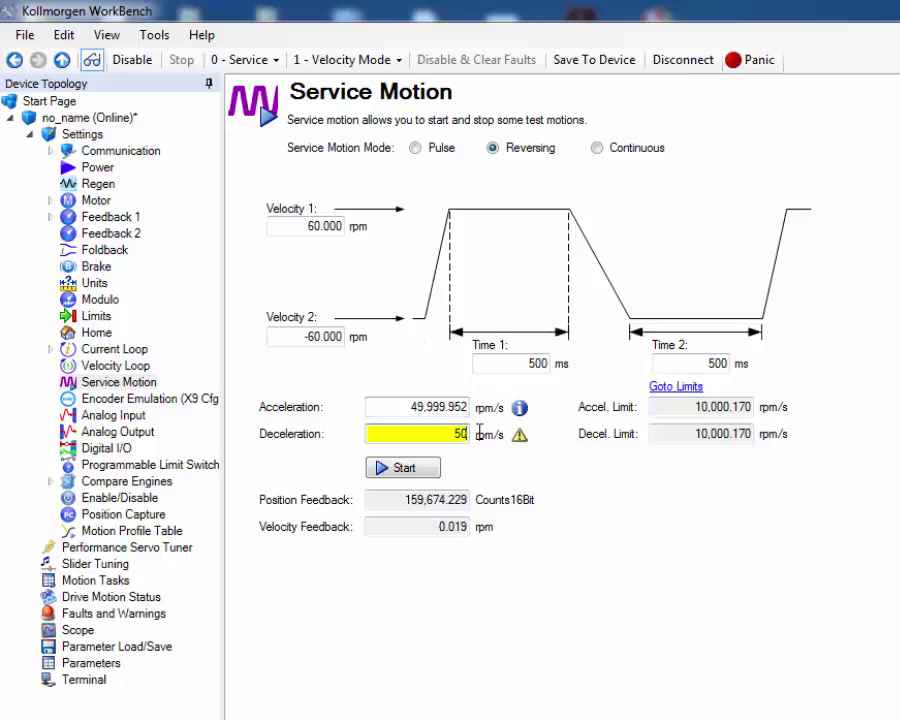
key(Return)
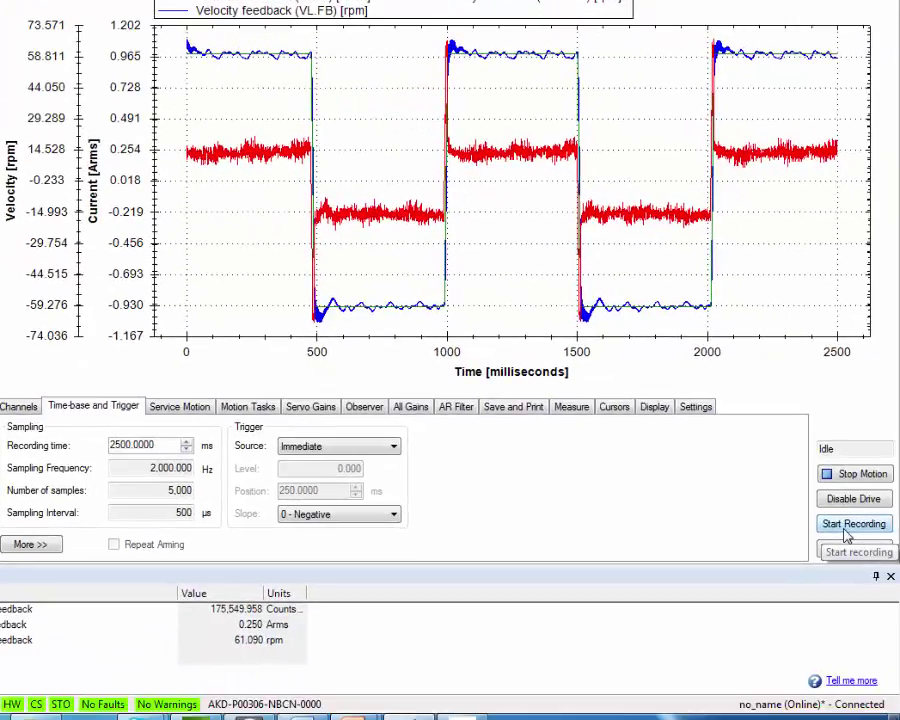
- Record the reversing motion's VL.FB velocity and IL.FB current in the Scope
mouse_move(441, 57)
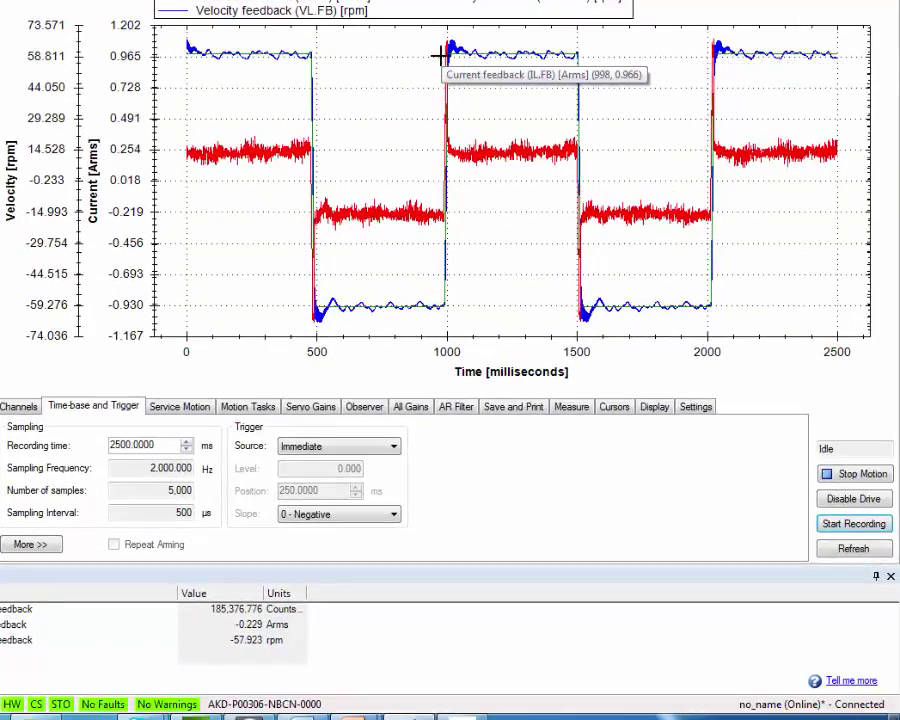